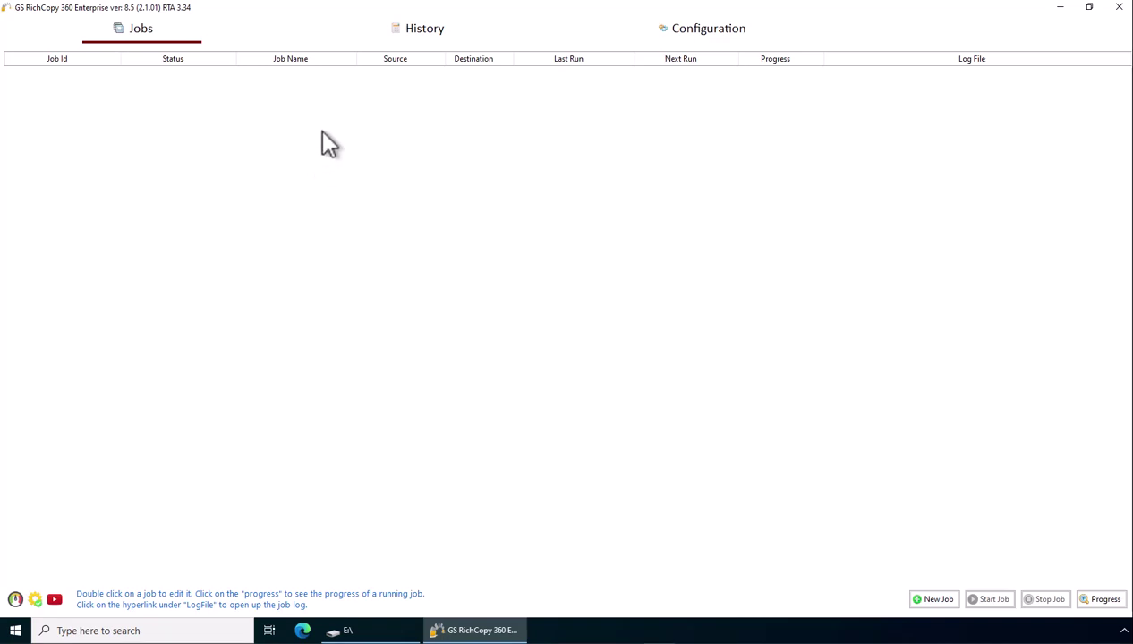
# Start a new job from the Jobs list and skip the wizard for cloud storage setup
pyautogui.rightClick(309, 105)
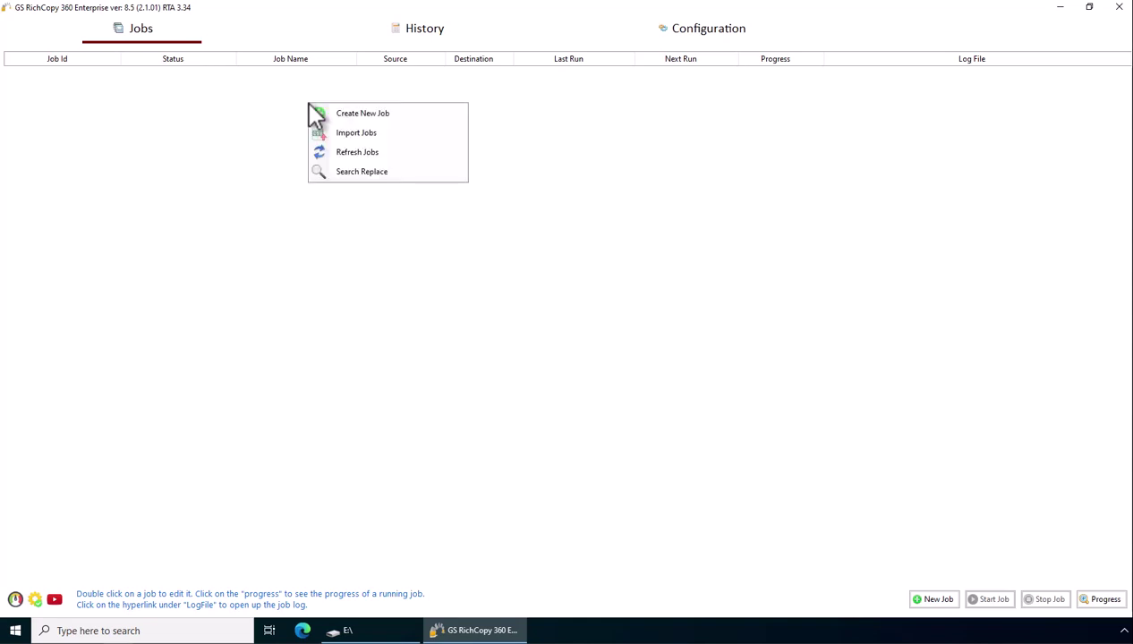
pyautogui.click(333, 115)
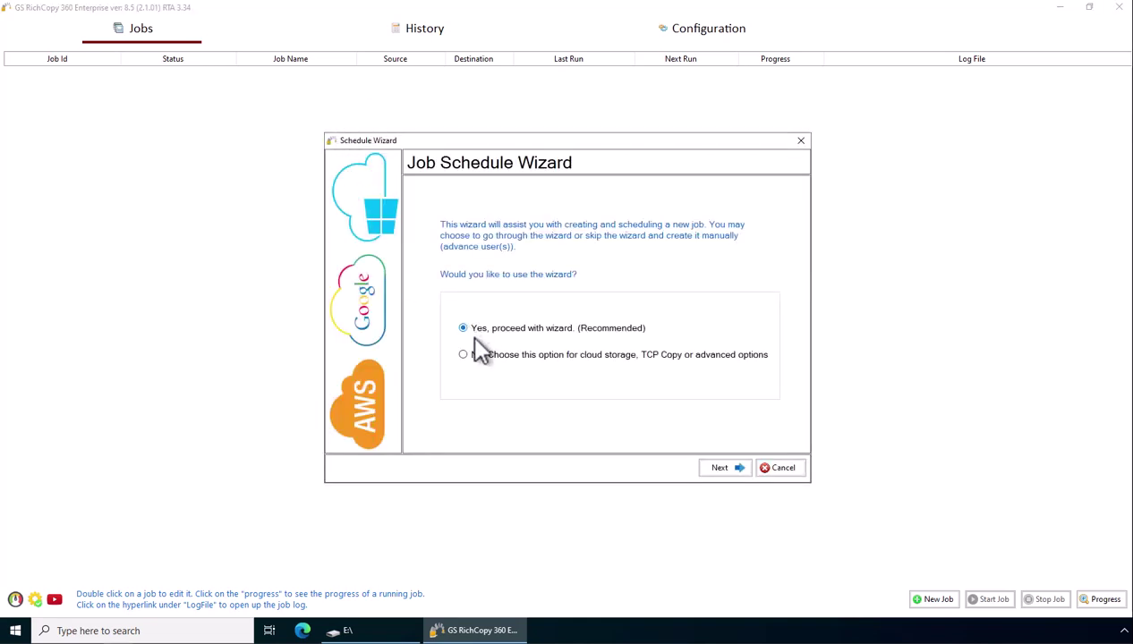
pyautogui.click(462, 355)
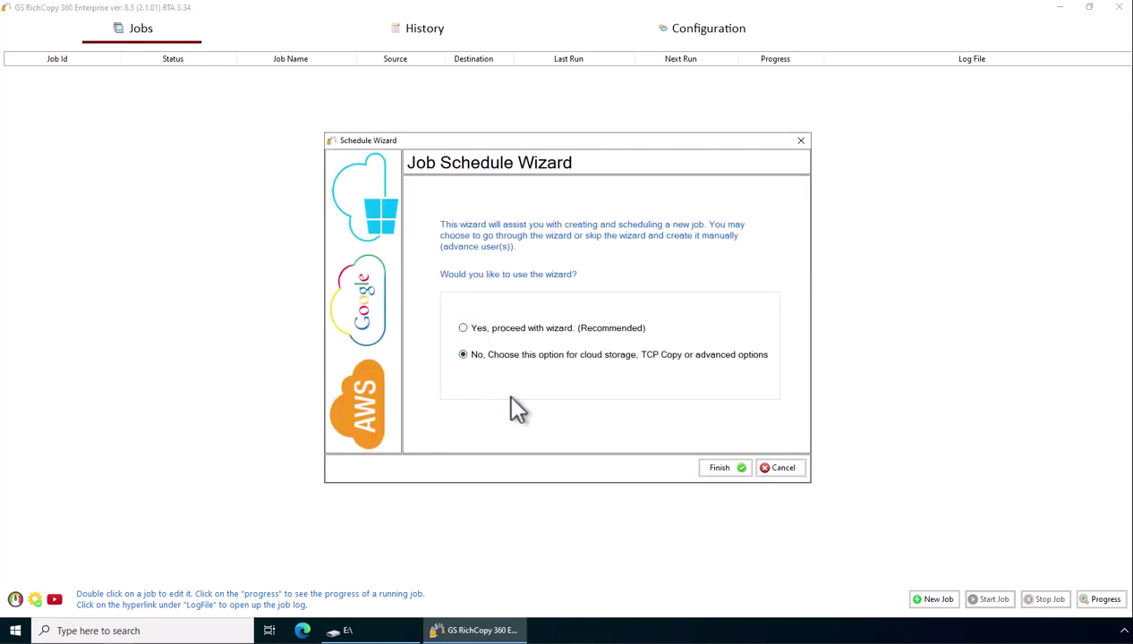
# Name the new job 'Copy to Box' and keep a local drive as the source type
pyautogui.click(721, 468)
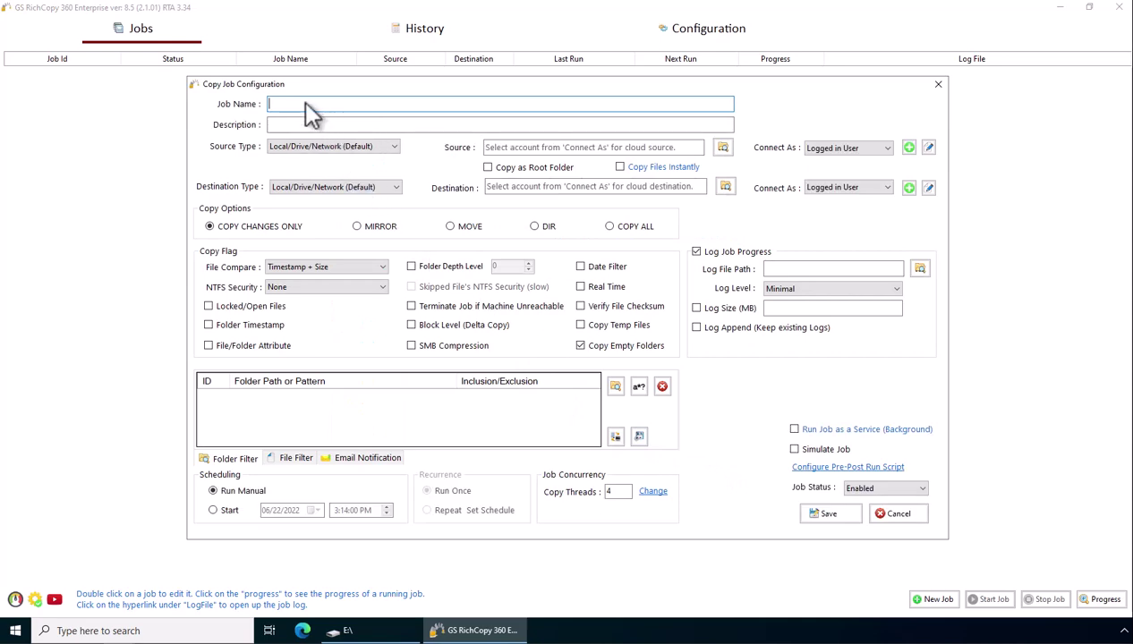
pyautogui.write('Copy to Box')
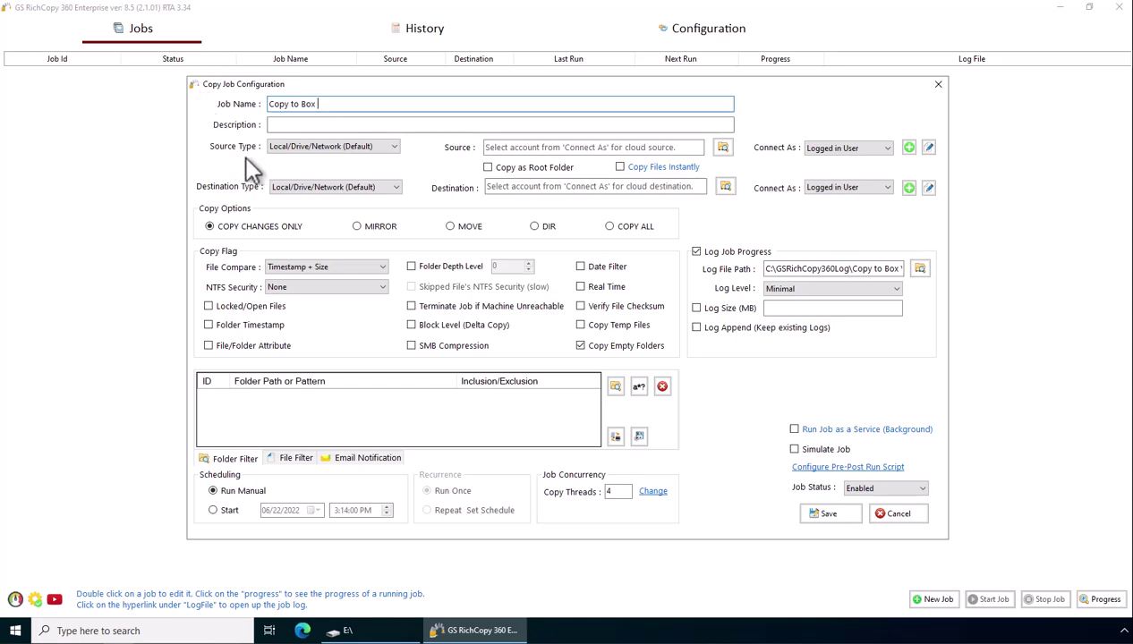
pyautogui.click(298, 150)
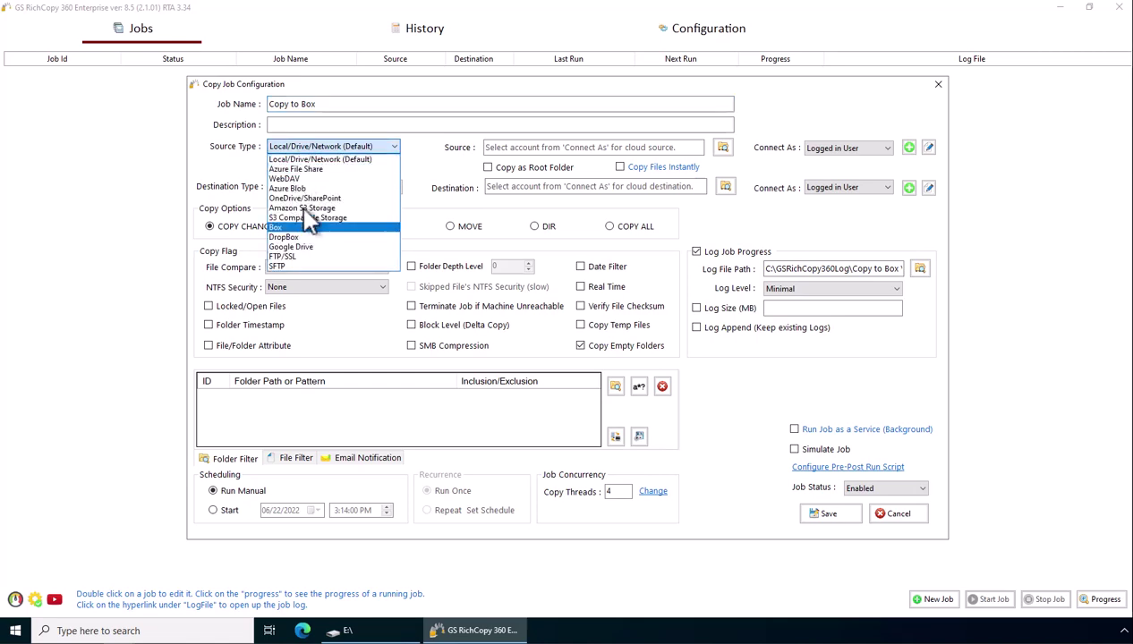
pyautogui.click(421, 162)
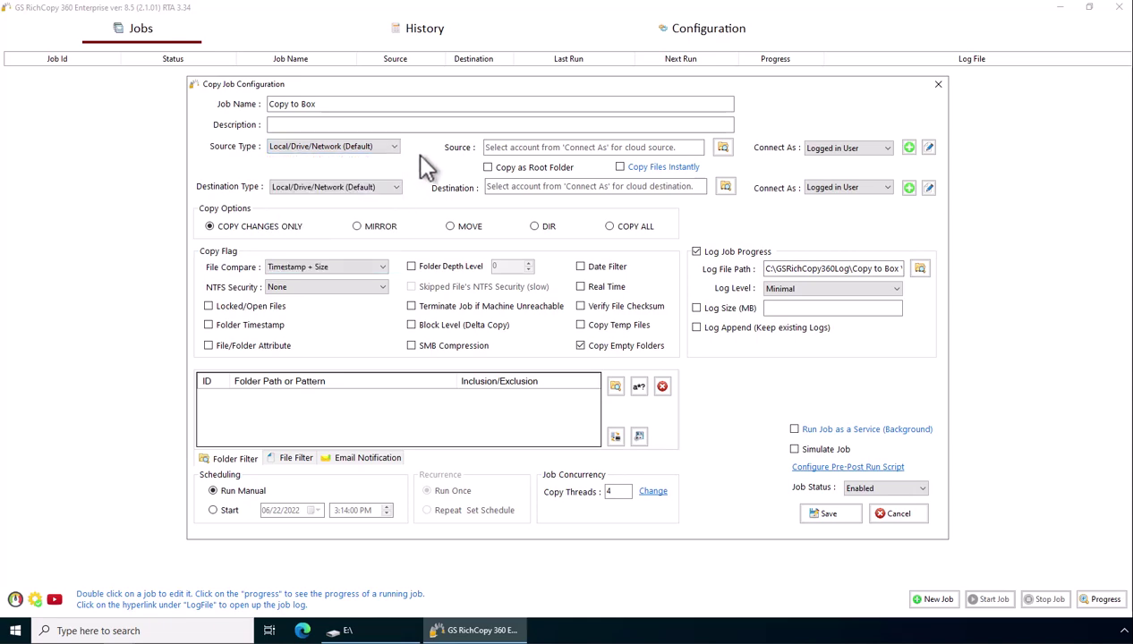
# Set the source to E:\Share1 with Copy as Root Folder and Copy Files Instantly enabled
pyautogui.click(723, 148)
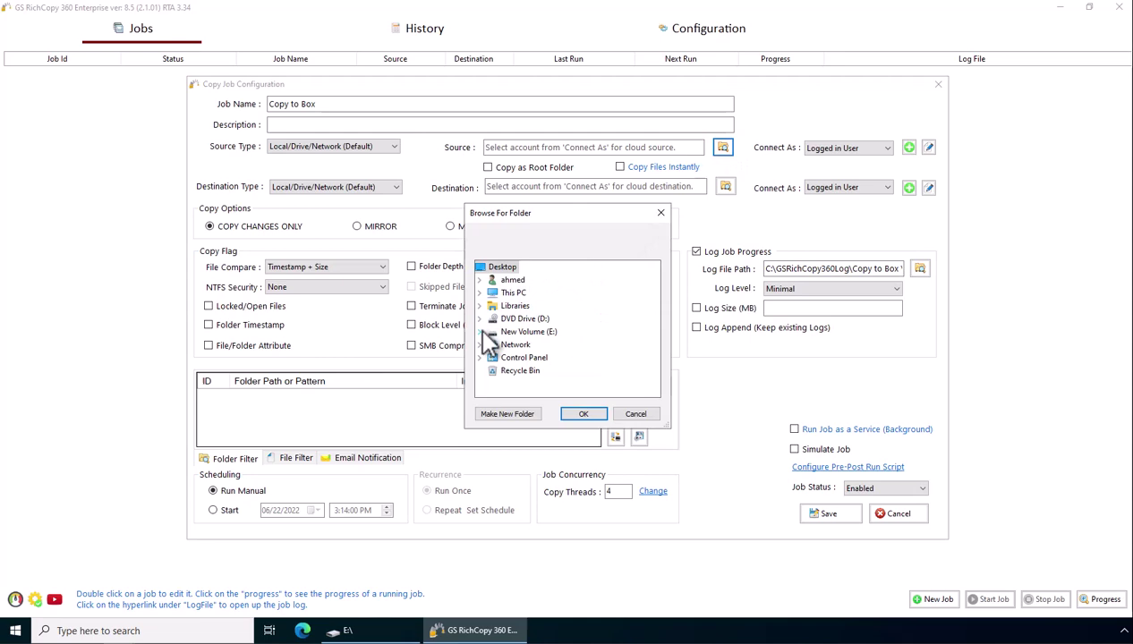
pyautogui.click(479, 330)
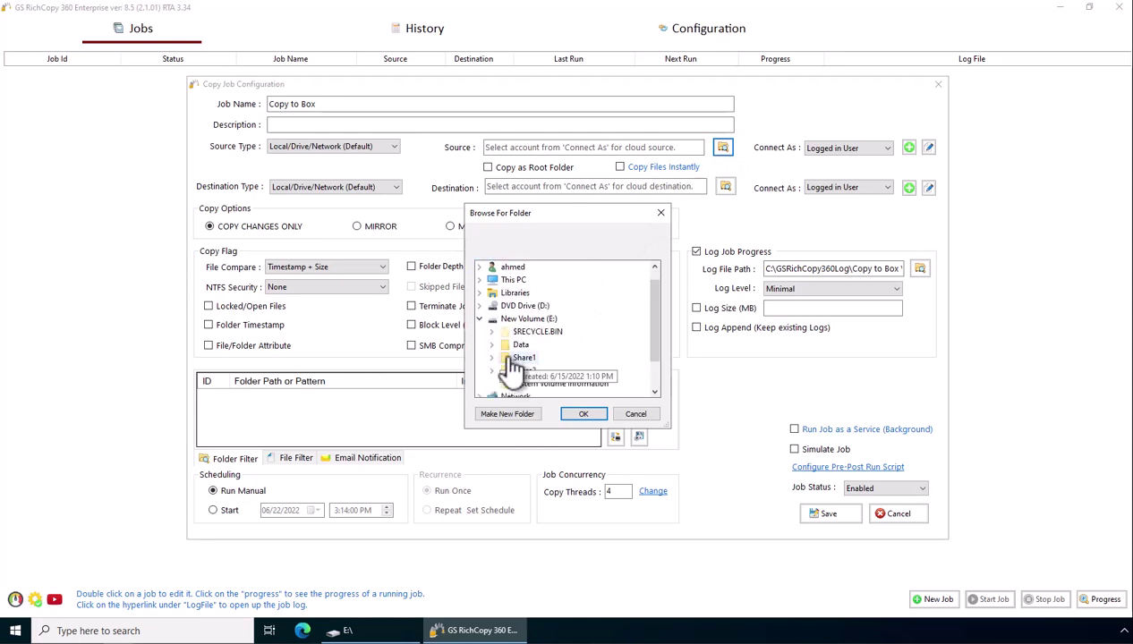
pyautogui.click(526, 358)
pyautogui.click(582, 414)
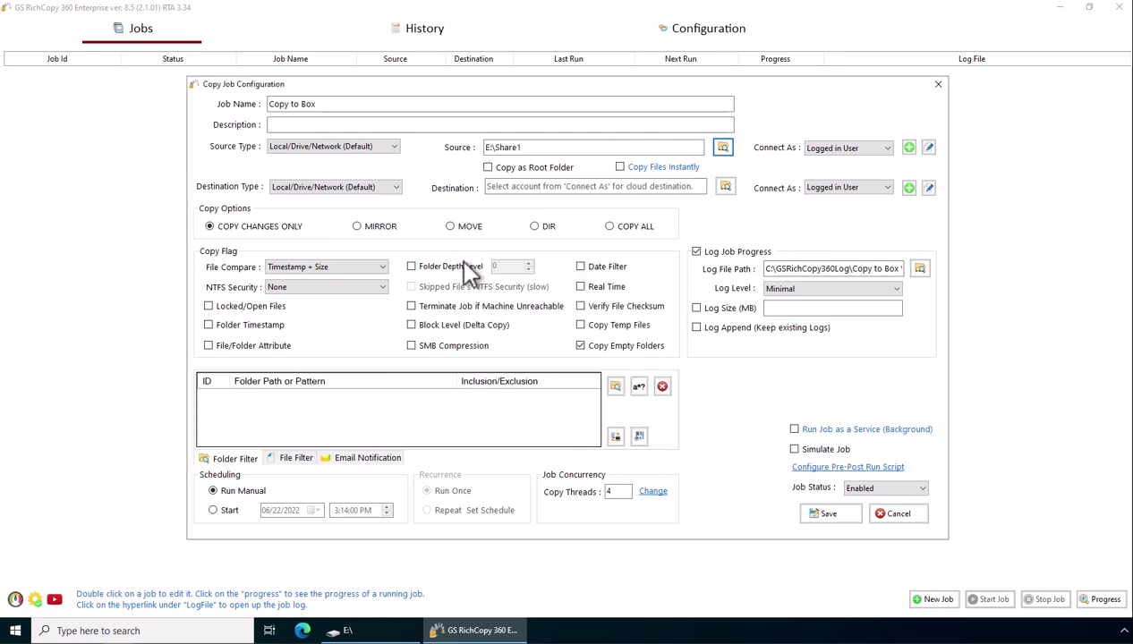
pyautogui.click(488, 167)
pyautogui.click(620, 169)
# Set Box as the destination type and add a new Box account named 'Box Alias'
pyautogui.click(286, 193)
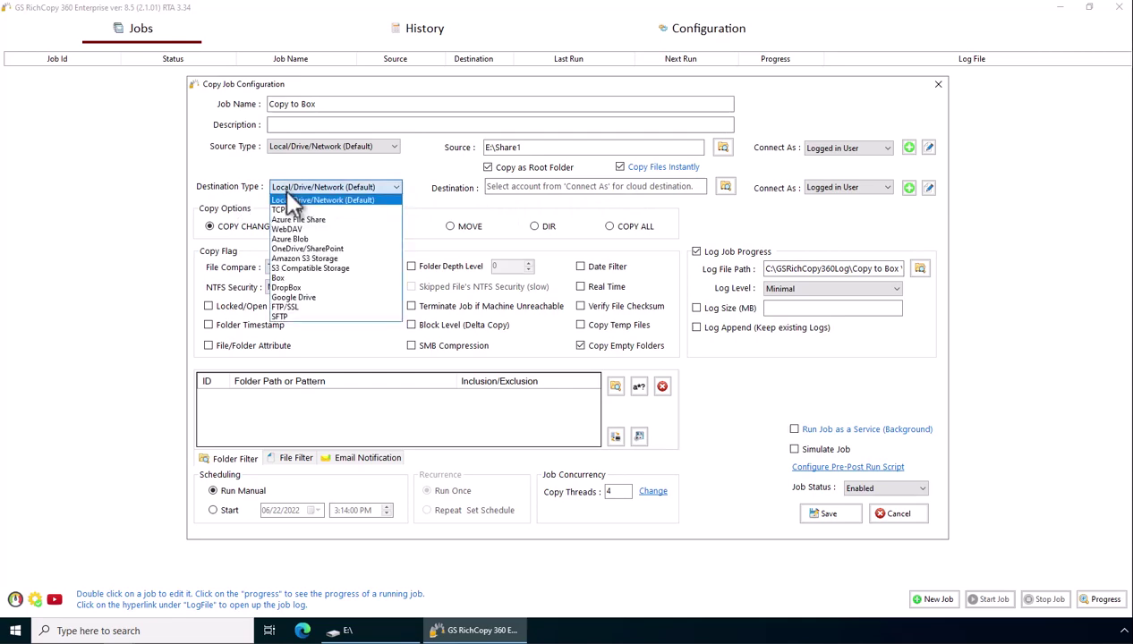
pyautogui.click(289, 277)
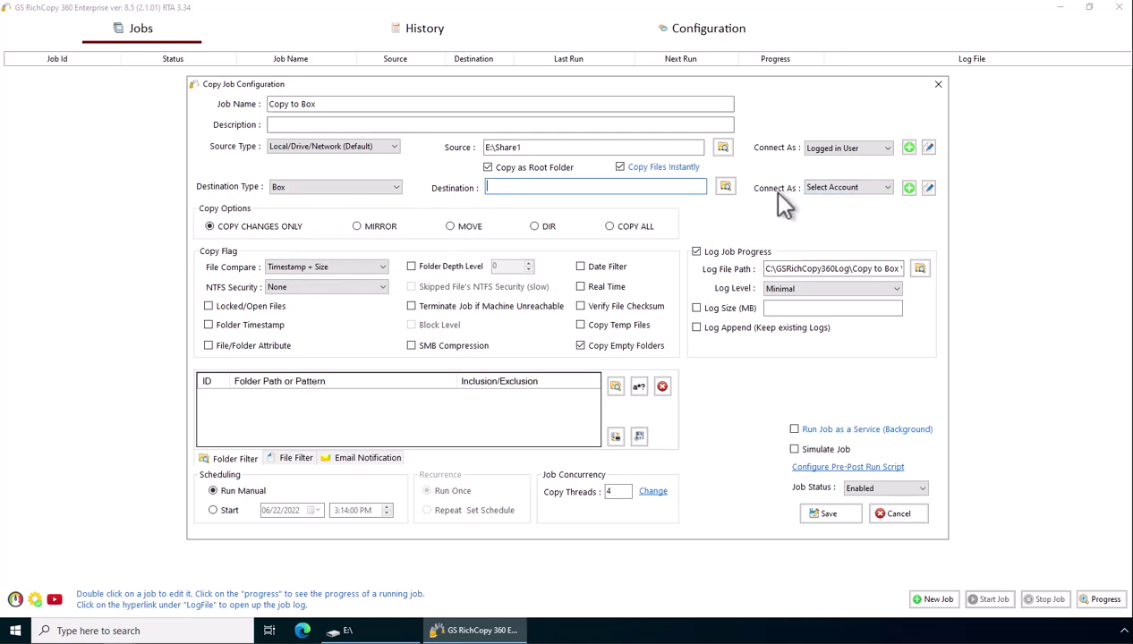
pyautogui.click(908, 189)
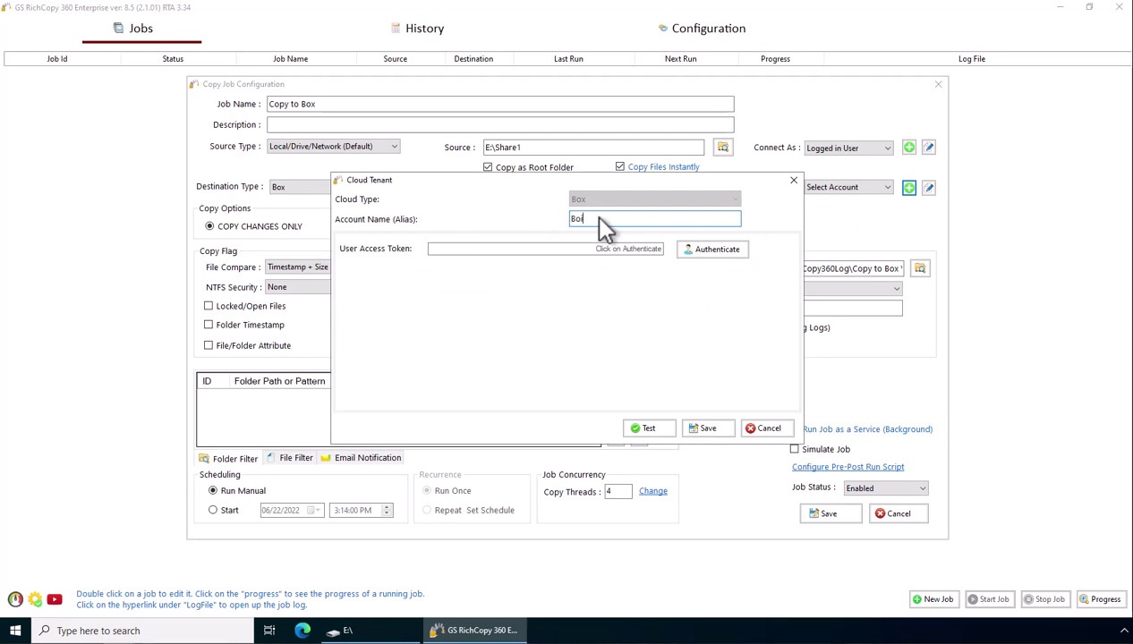
pyautogui.write('Alias')
# Authenticate with Box, log in, and grant GS RichCopy 360 access to the account
pyautogui.click(700, 250)
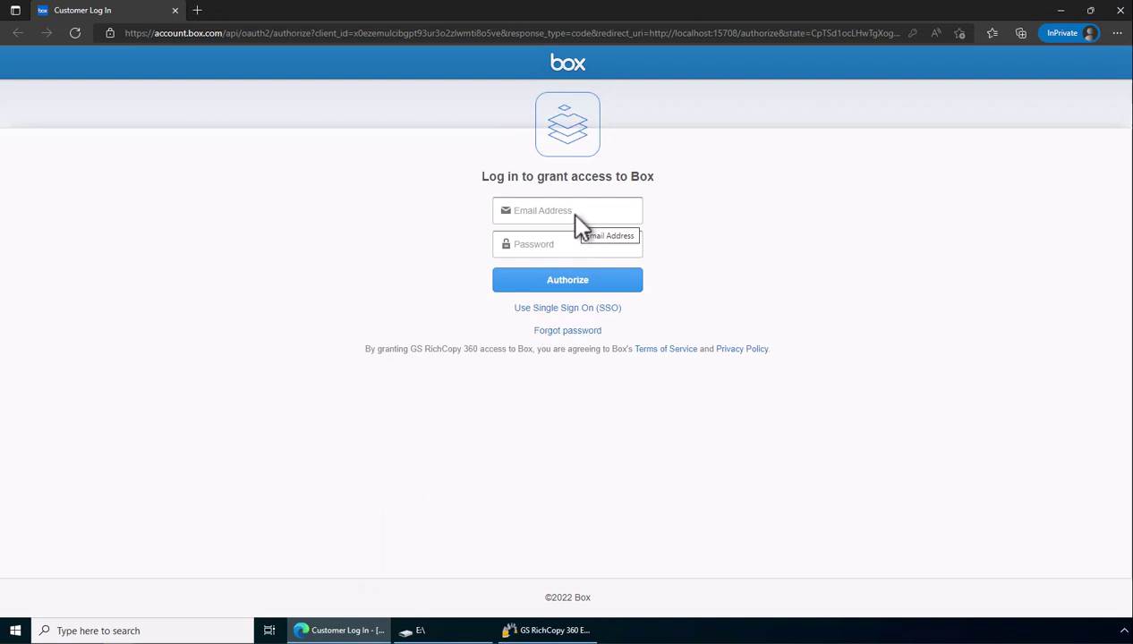
pyautogui.click(575, 214)
pyautogui.click(555, 258)
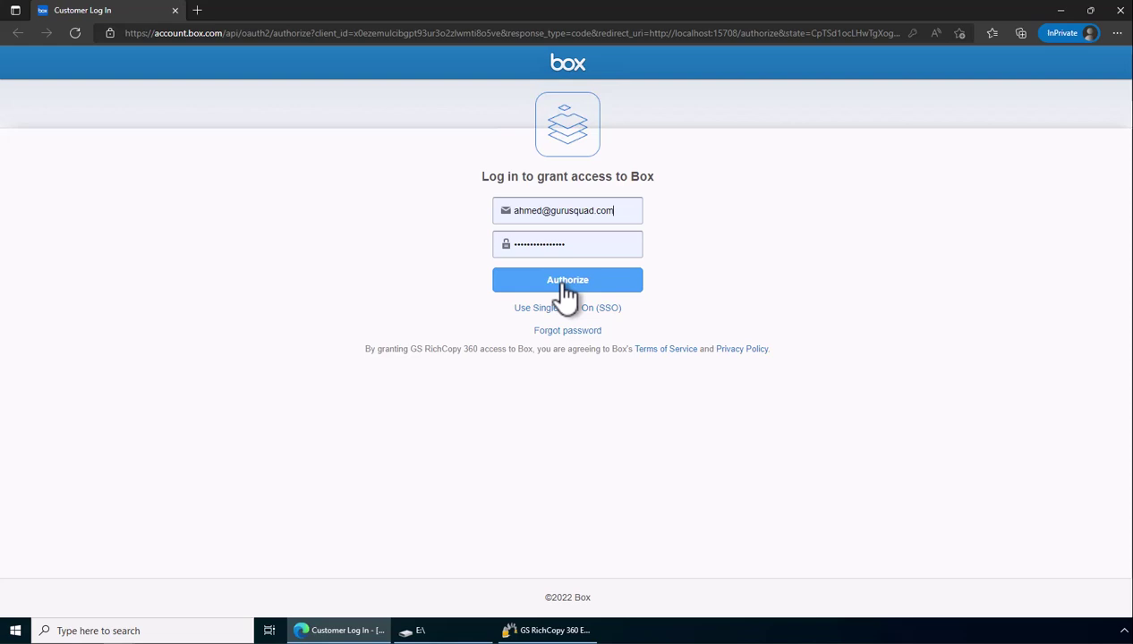
pyautogui.click(564, 286)
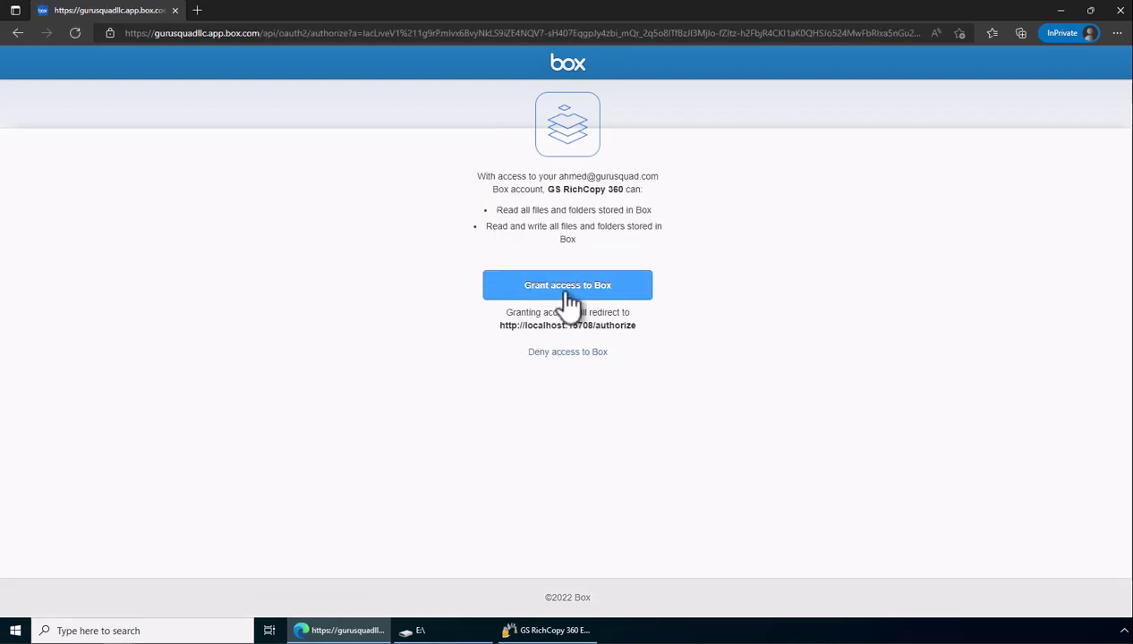
pyautogui.click(569, 301)
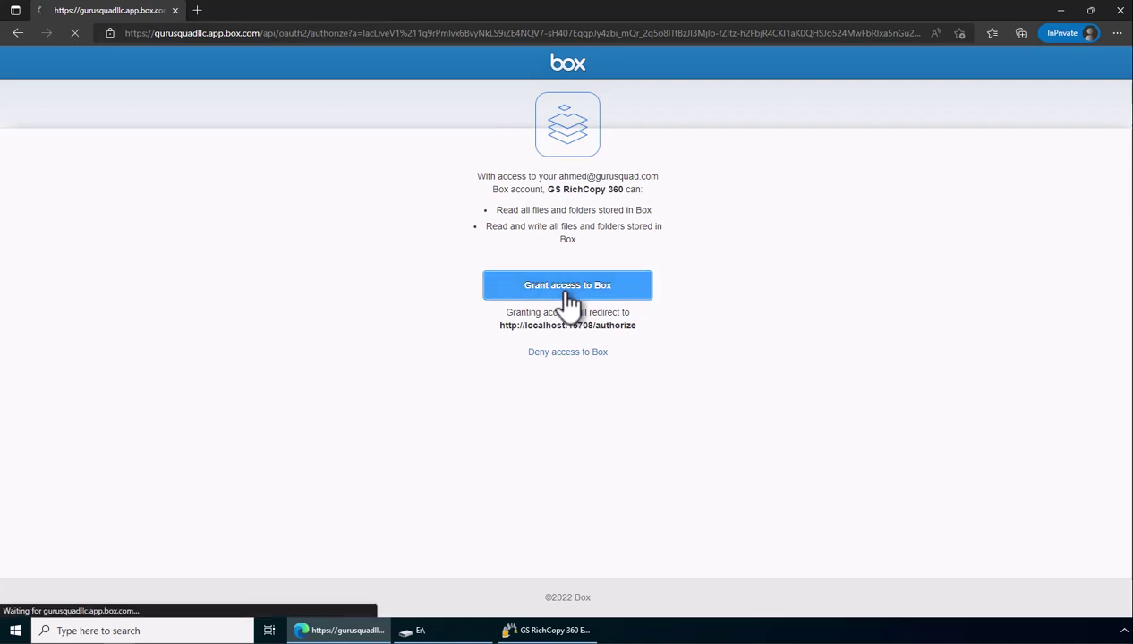
pyautogui.click(1120, 12)
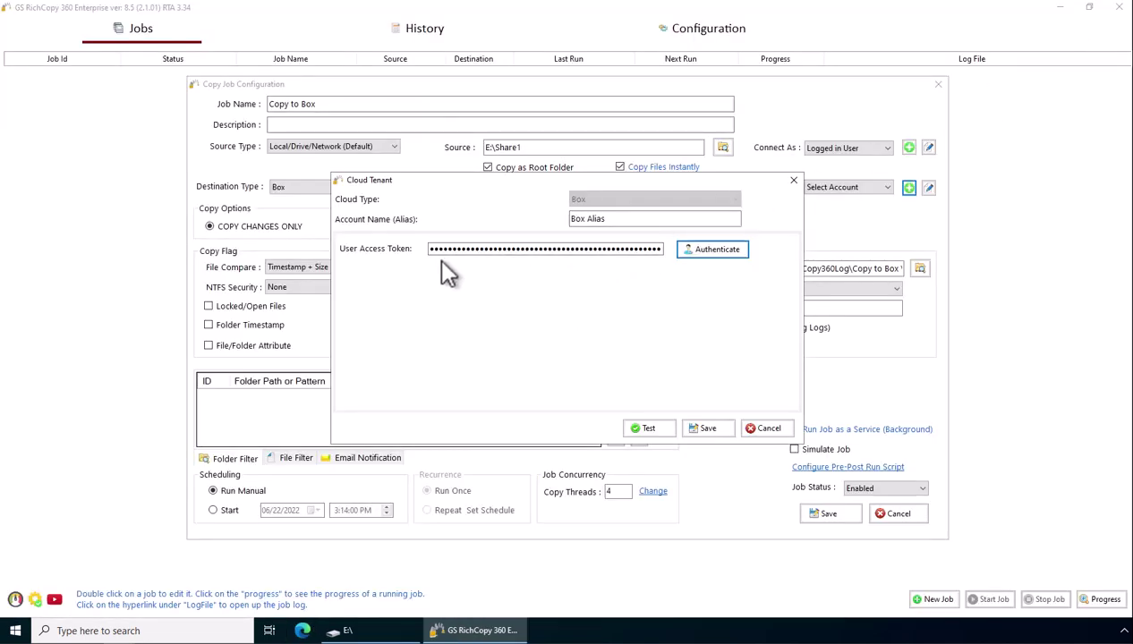
# Test the Box Alias connection successfully and save it as the destination account
pyautogui.click(653, 427)
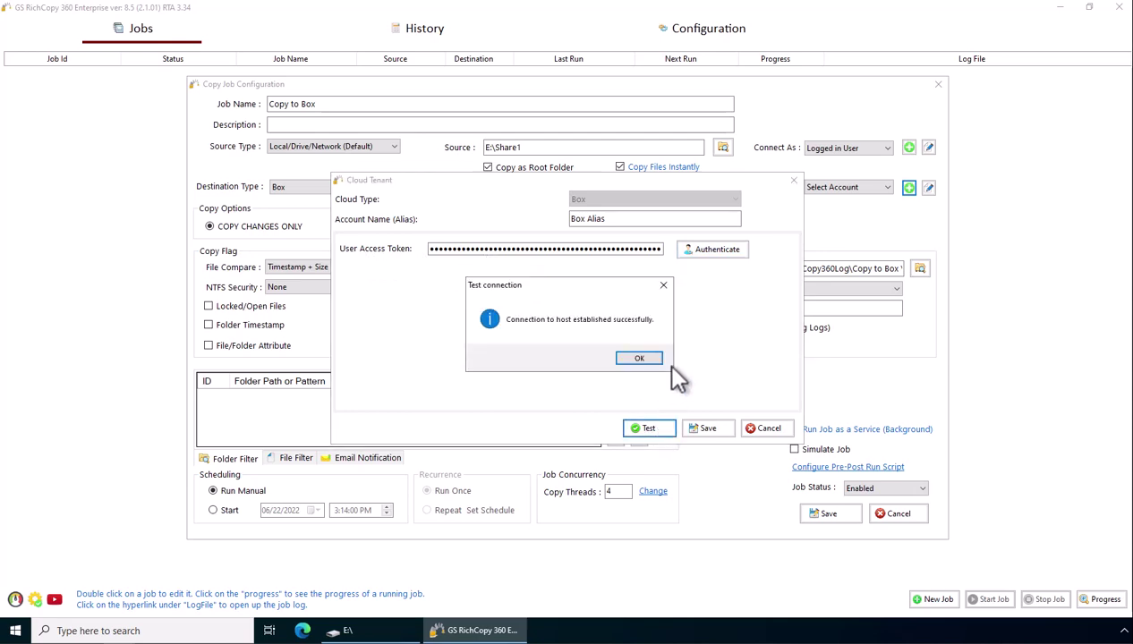
pyautogui.click(633, 359)
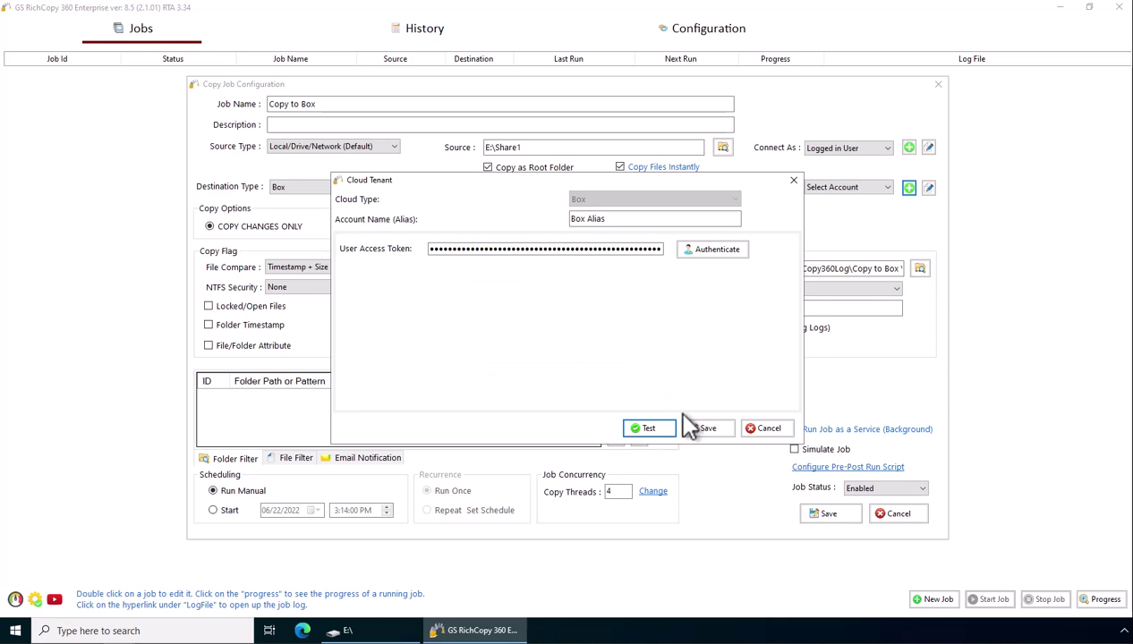
pyautogui.click(707, 428)
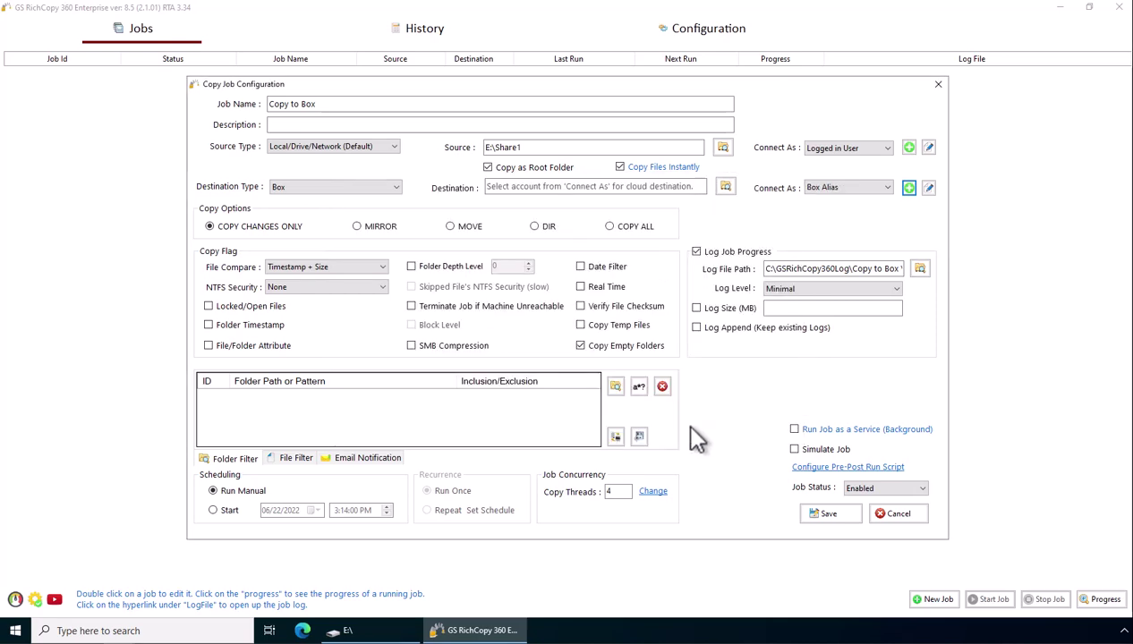
# Choose the Box account root as the destination folder and save the Copy to Box job
pyautogui.click(726, 187)
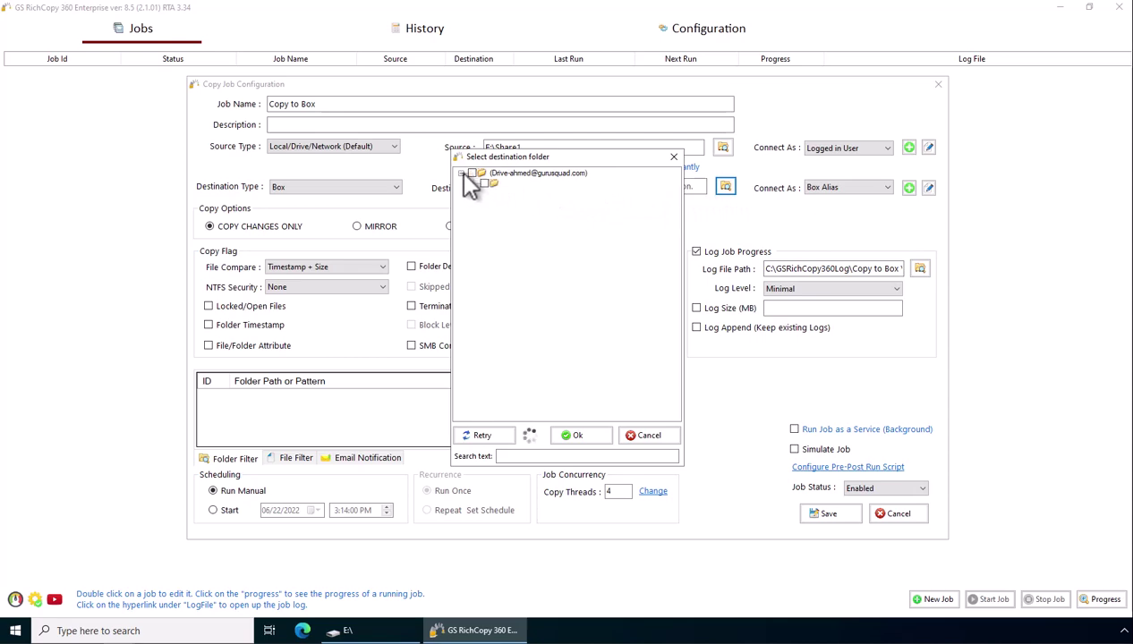
pyautogui.click(472, 173)
pyautogui.click(575, 437)
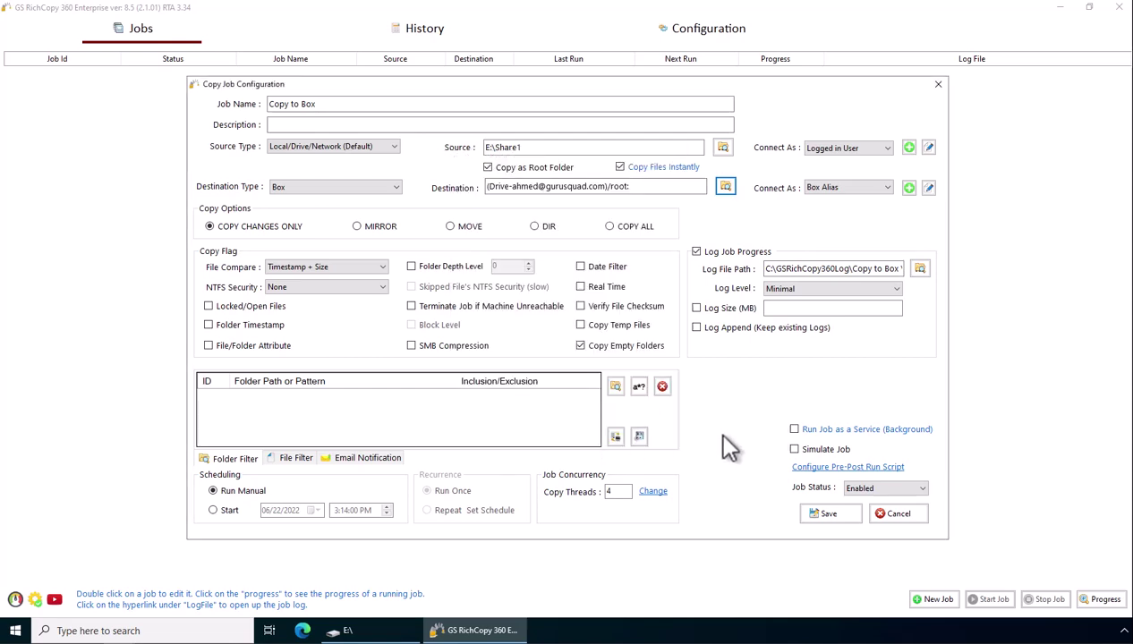
pyautogui.click(817, 512)
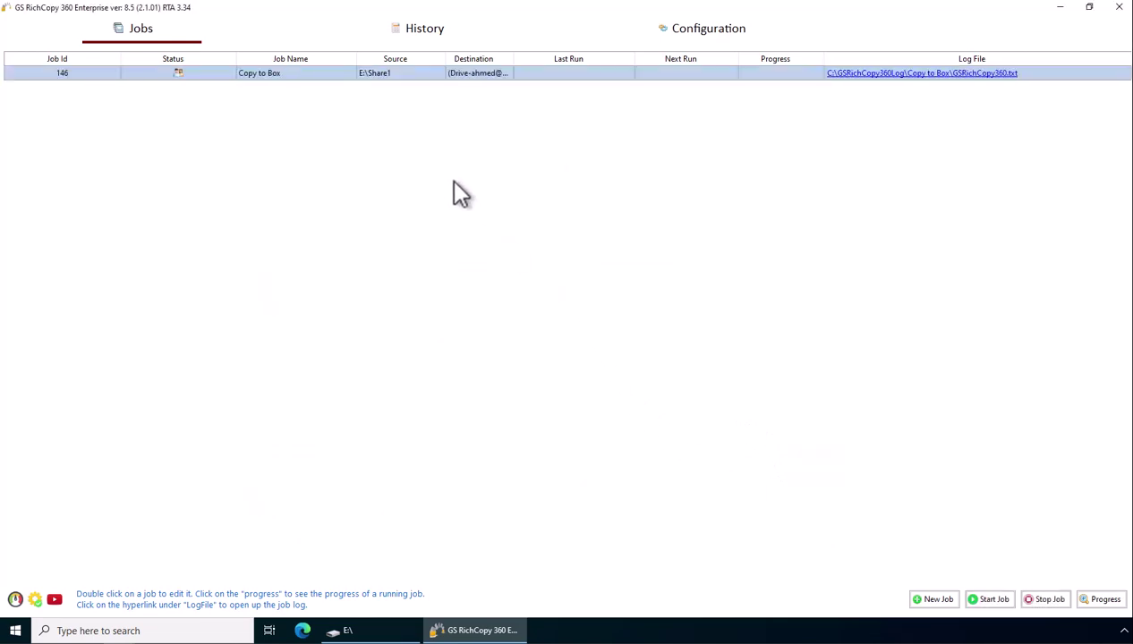
# Run job 146 'Copy to Box' and check its run details until all 16 files copy successfully
pyautogui.rightClick(327, 79)
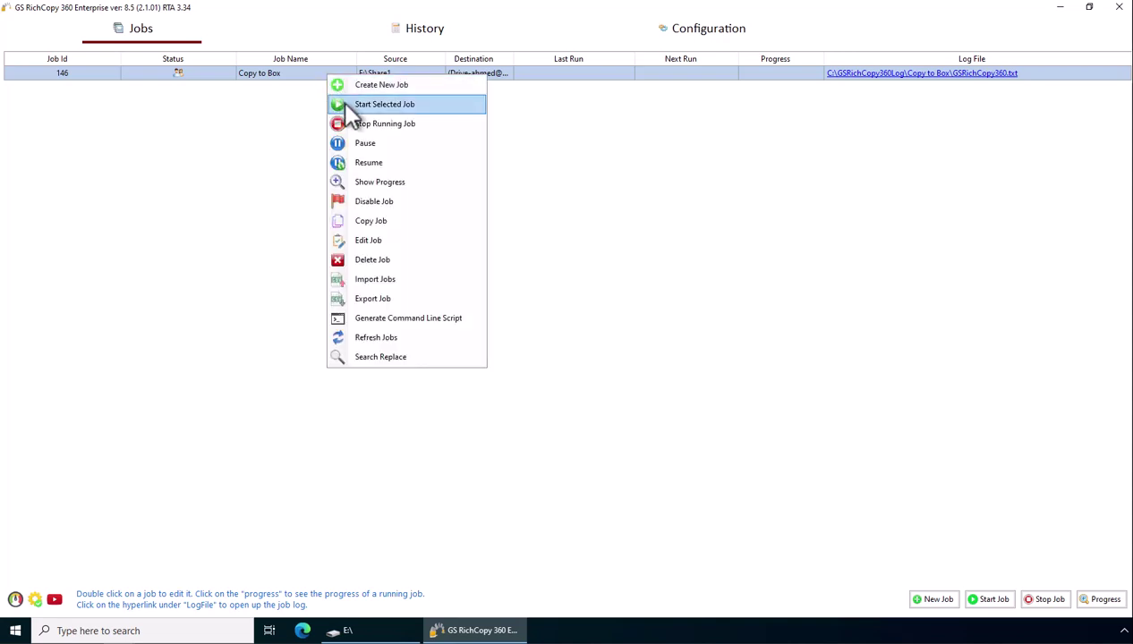
pyautogui.click(341, 103)
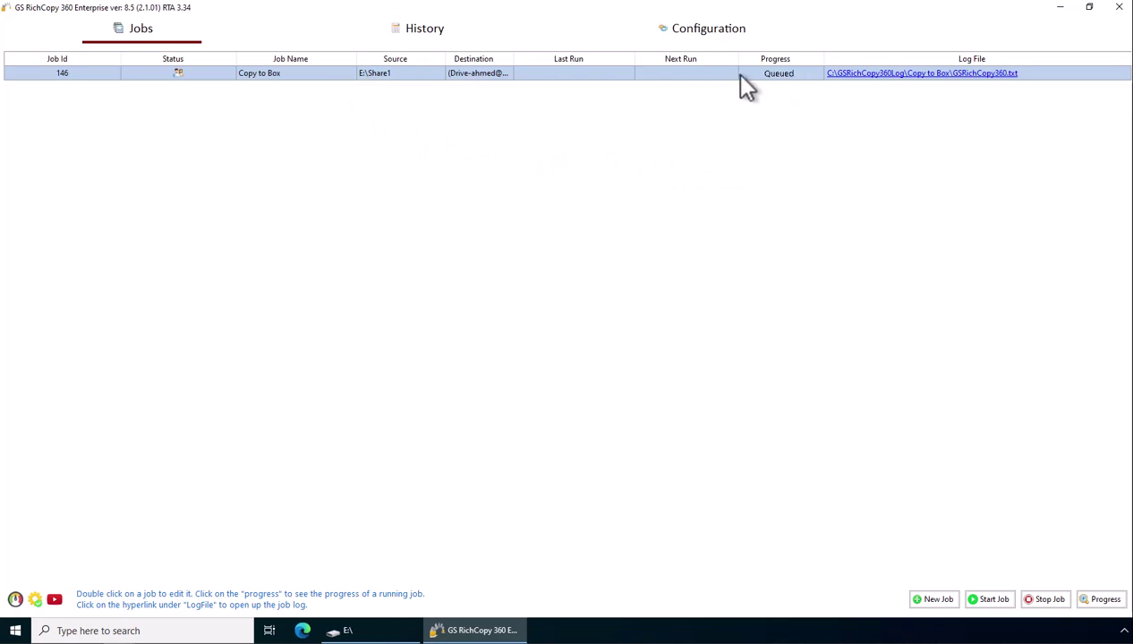
pyautogui.click(766, 75)
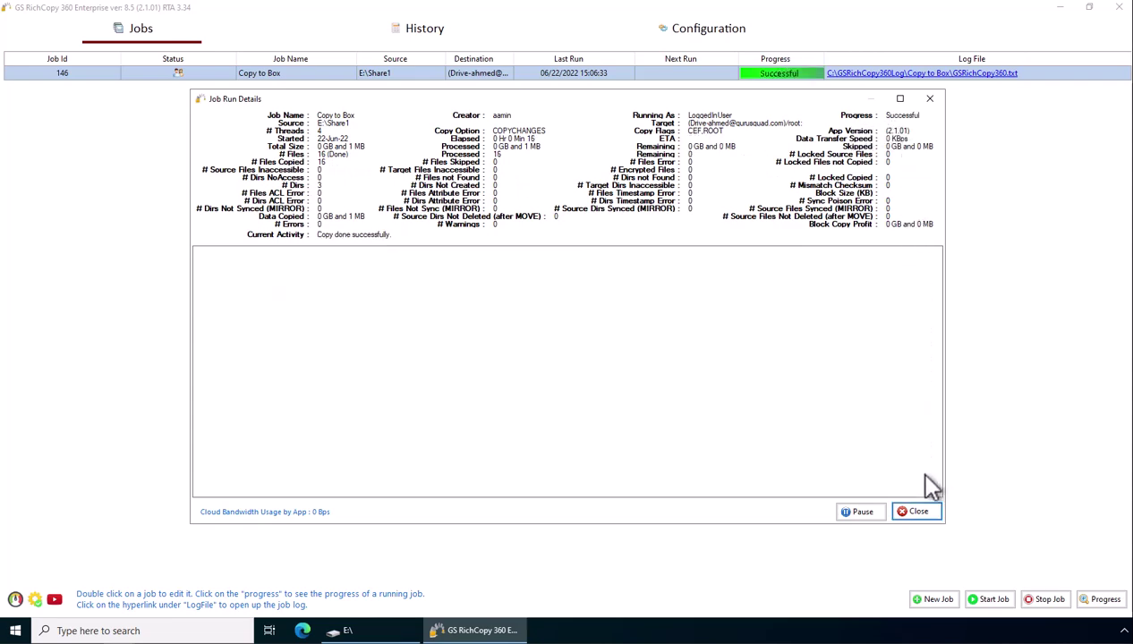
pyautogui.click(916, 511)
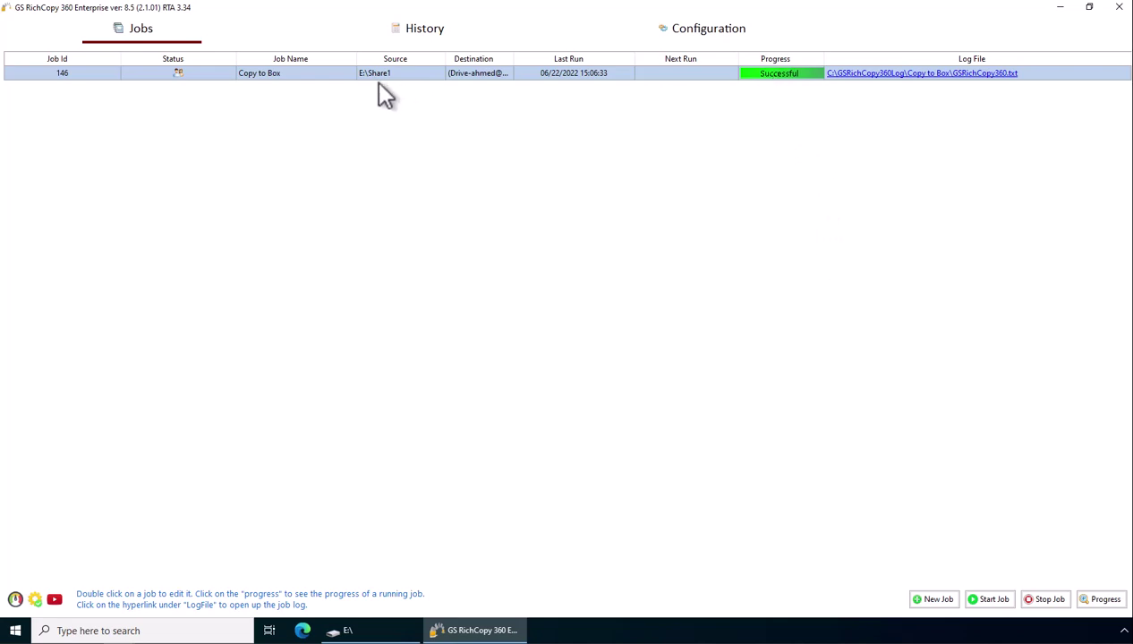
pyautogui.doubleClick(301, 77)
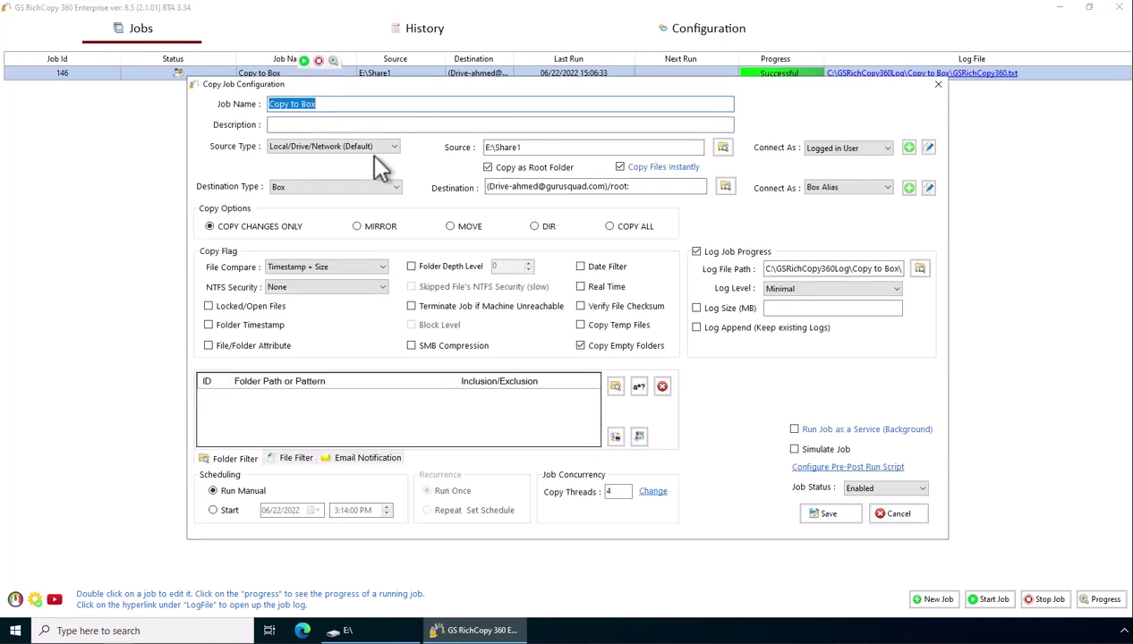
pyautogui.click(320, 148)
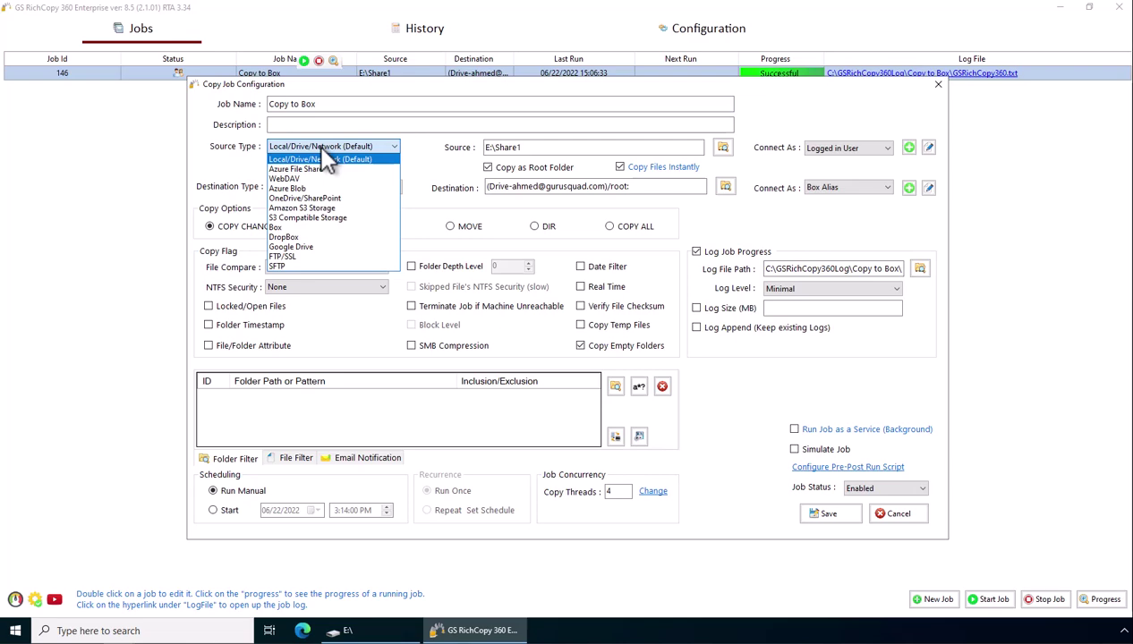
pyautogui.click(303, 227)
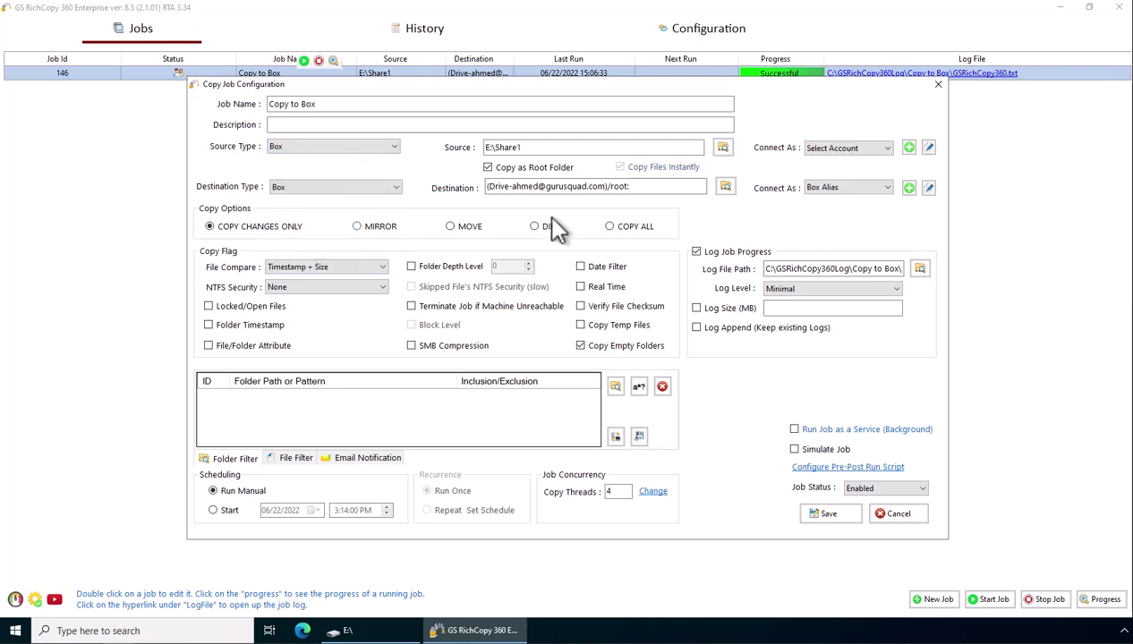
pyautogui.click(832, 151)
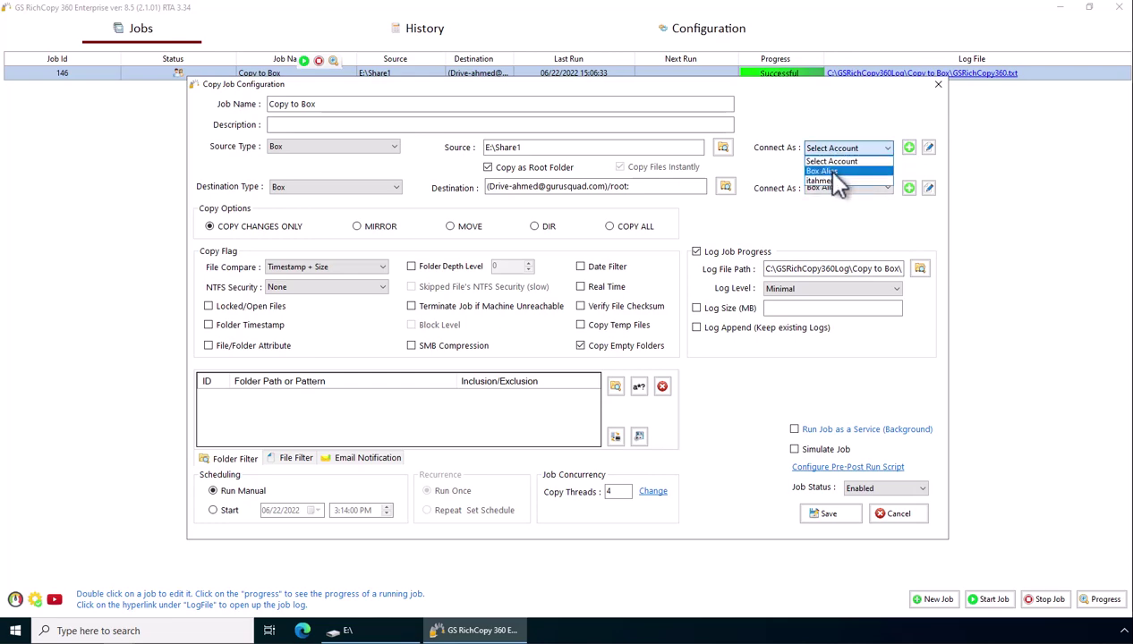
pyautogui.click(834, 173)
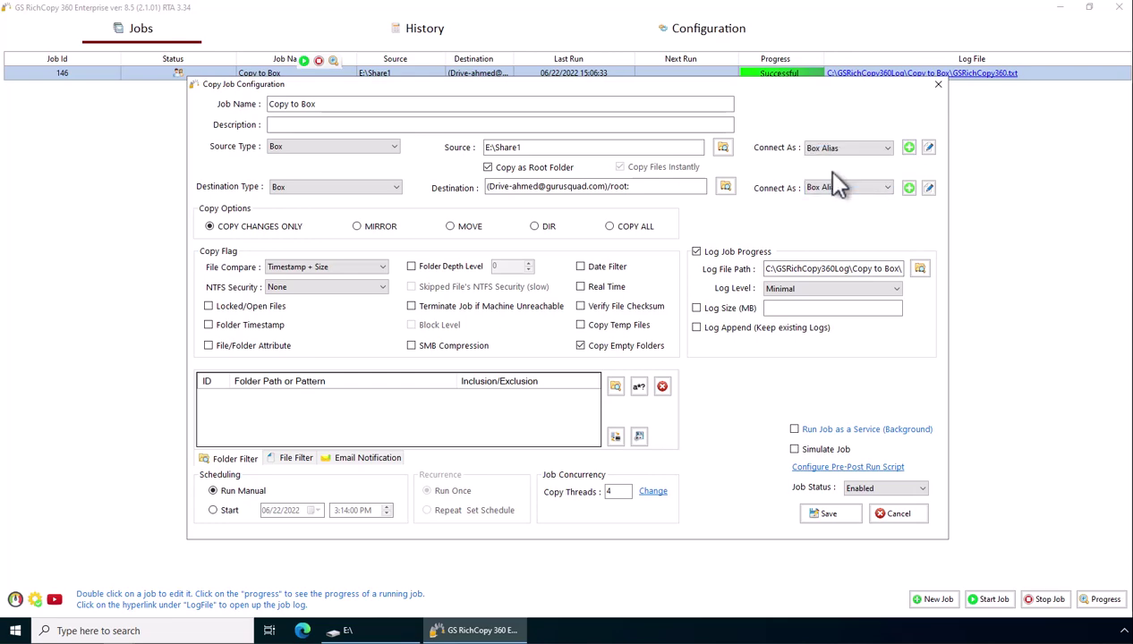
pyautogui.click(723, 148)
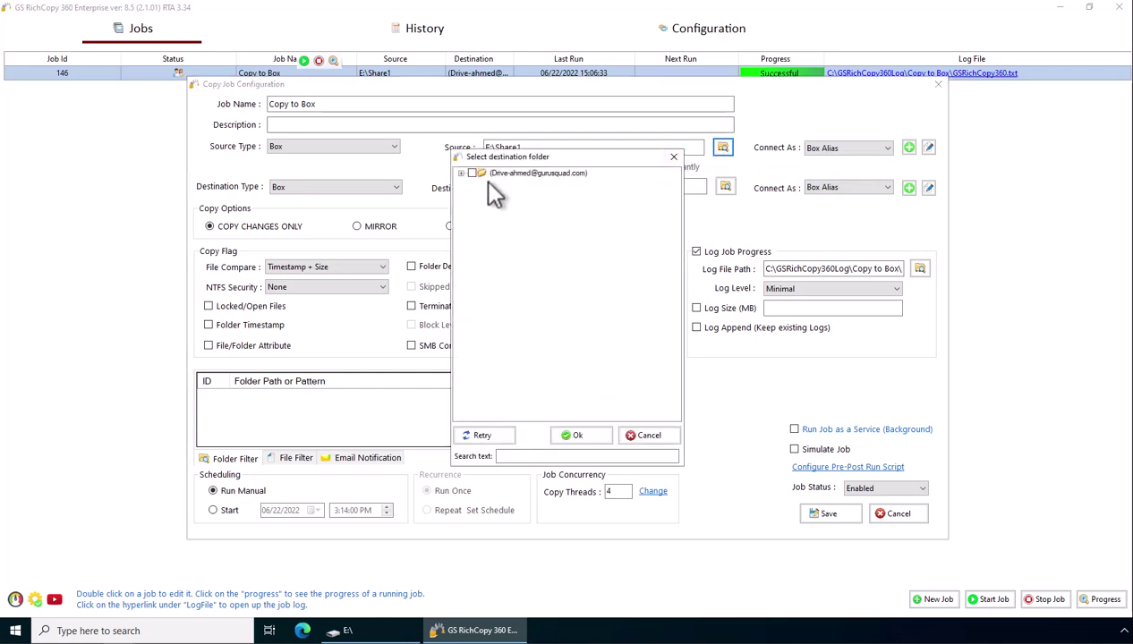
pyautogui.click(460, 173)
pyautogui.click(587, 433)
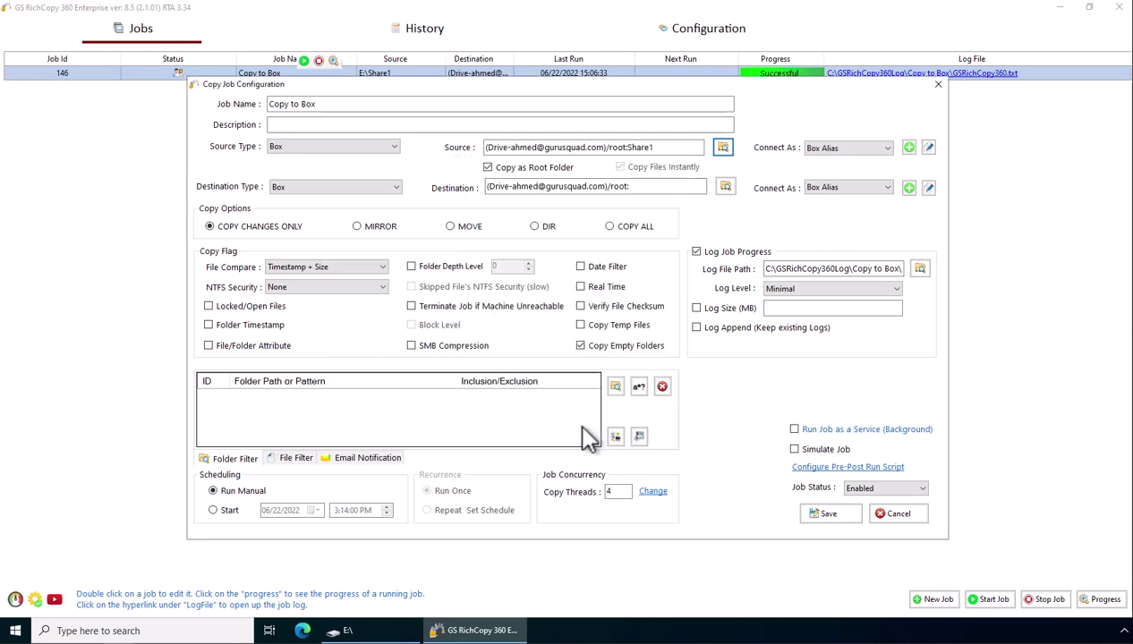
pyautogui.click(337, 187)
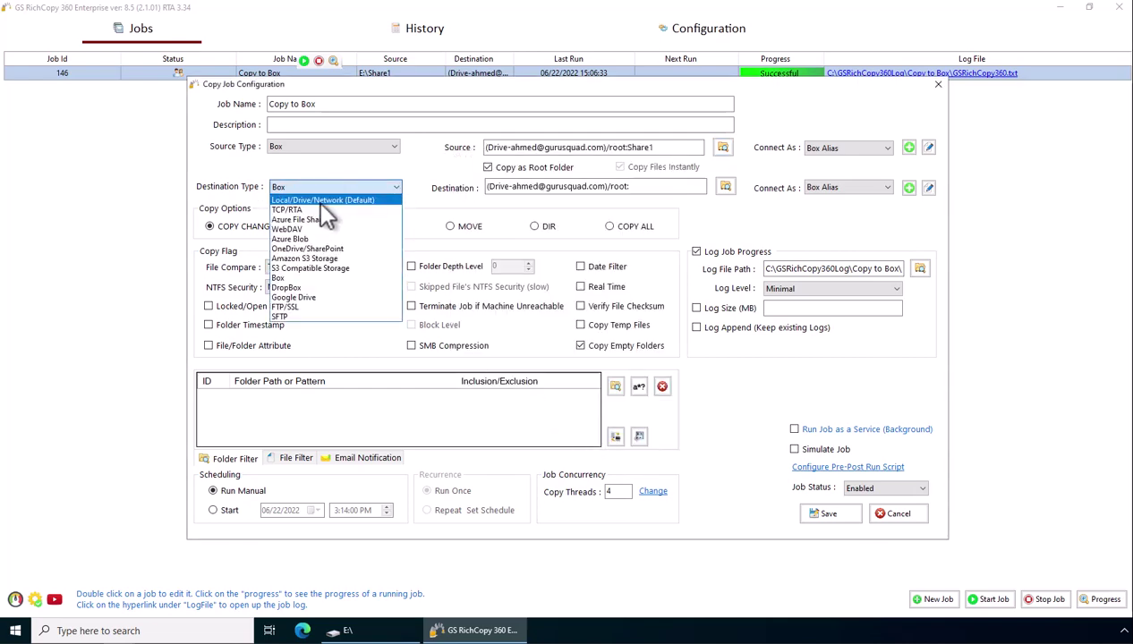
pyautogui.click(330, 199)
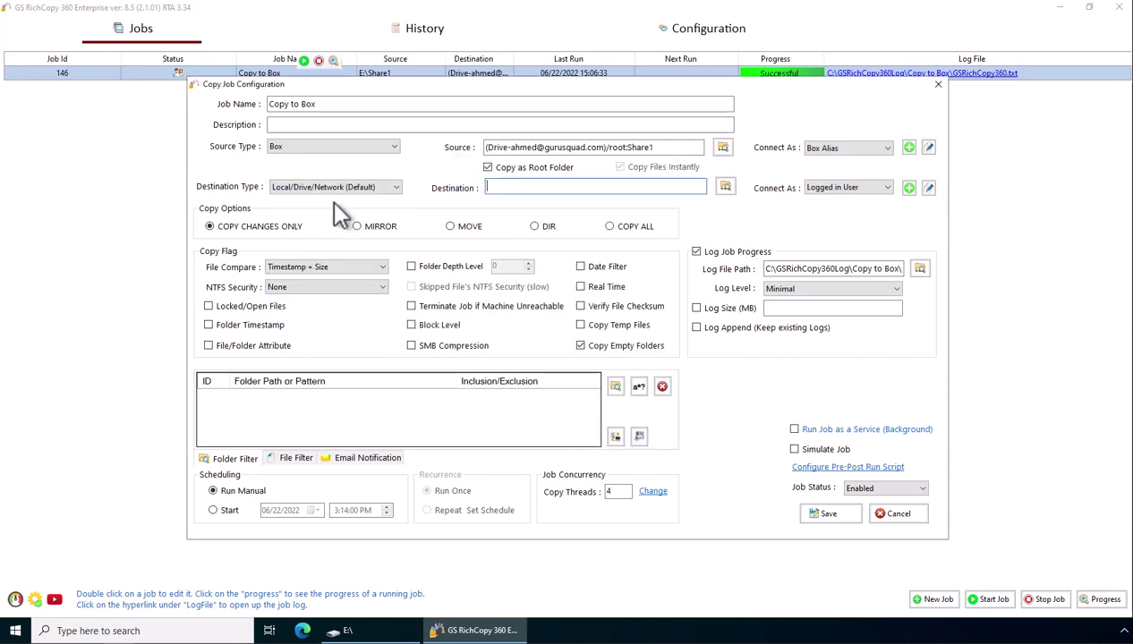
pyautogui.click(899, 514)
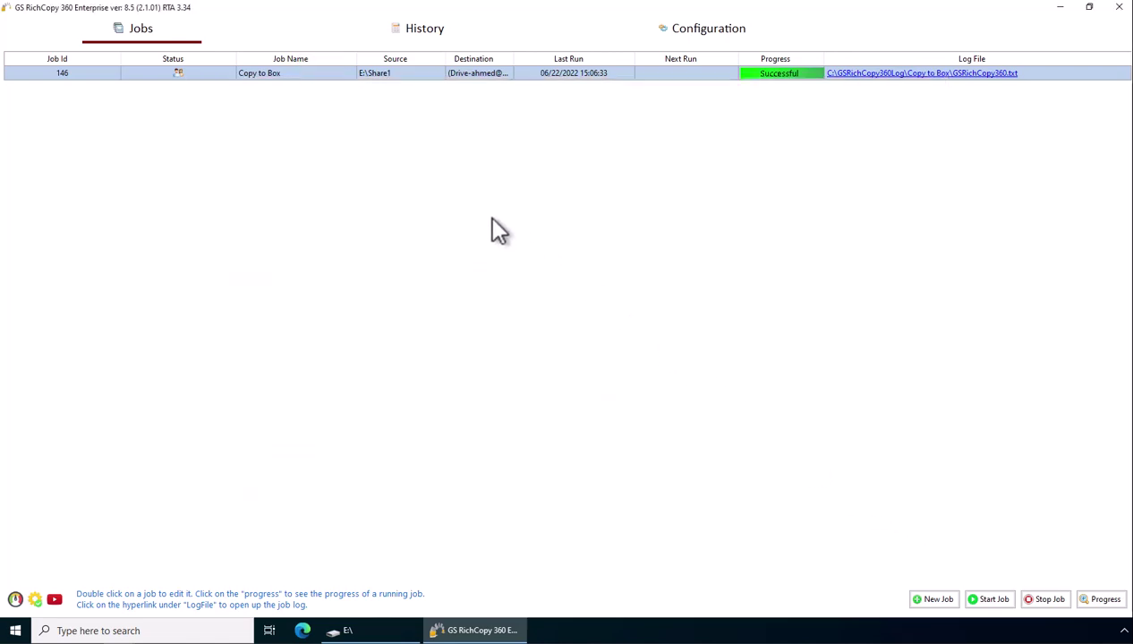